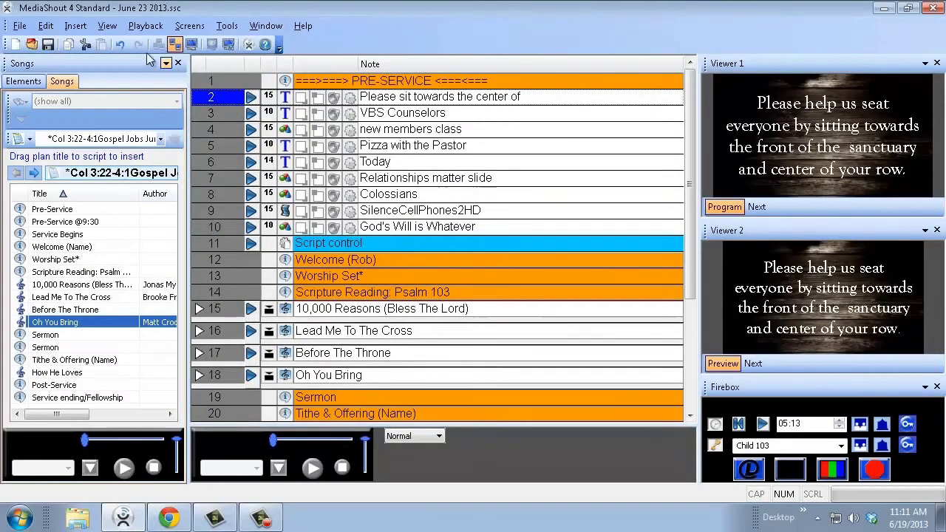
Step: Insert vbs slide.jpg from the Desktop's Temp medishout files folder as a graphic cue
{"action": "left_click", "coordinate": [75, 26]}
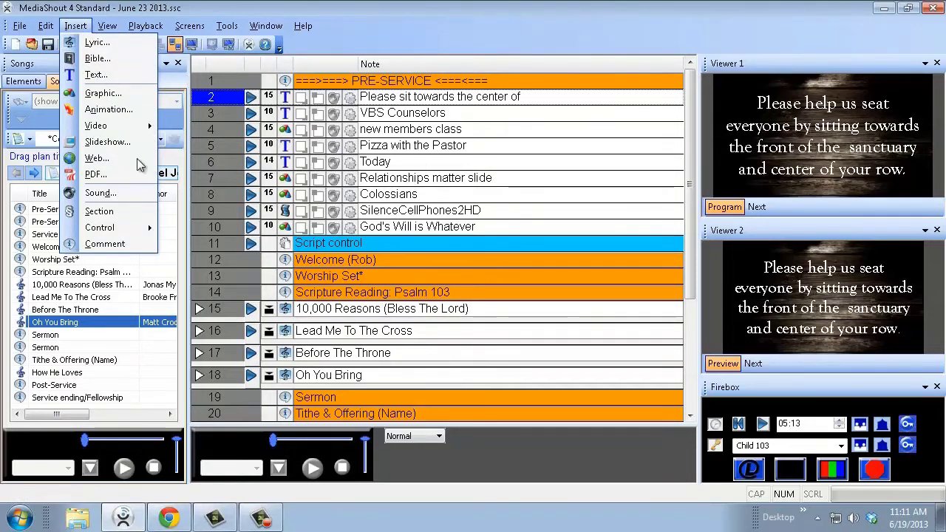
{"action": "left_click", "coordinate": [82, 28]}
{"action": "left_click", "coordinate": [82, 28]}
{"action": "left_click", "coordinate": [130, 94]}
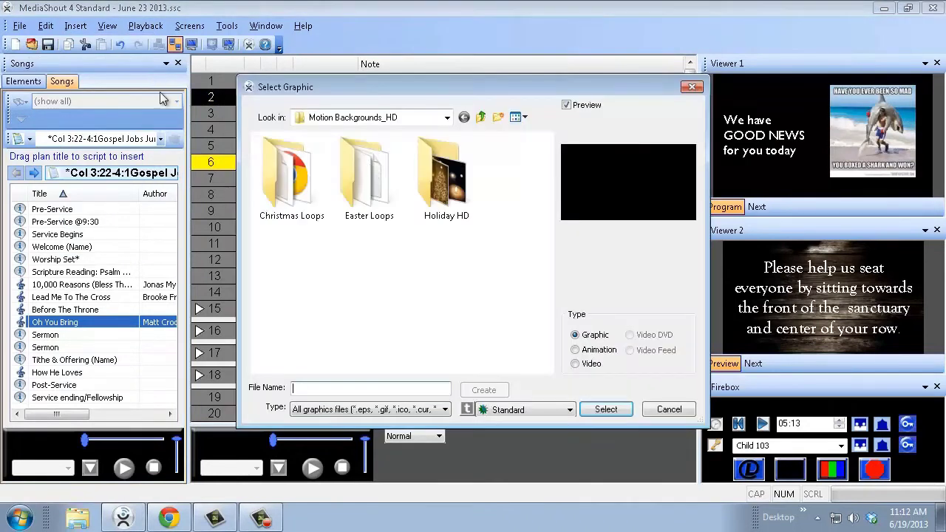
{"action": "left_click", "coordinate": [481, 117]}
{"action": "left_click", "coordinate": [480, 116]}
{"action": "left_click", "coordinate": [480, 117]}
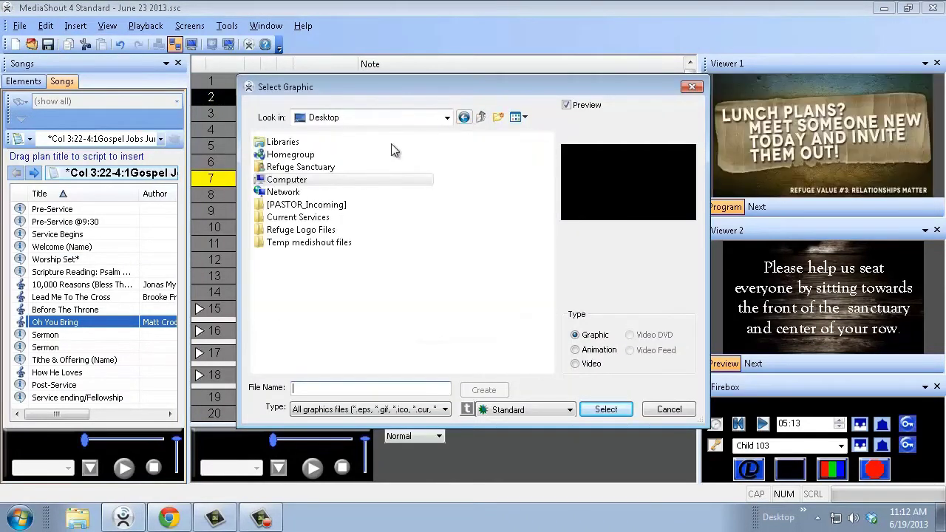
{"action": "double_click", "coordinate": [294, 245]}
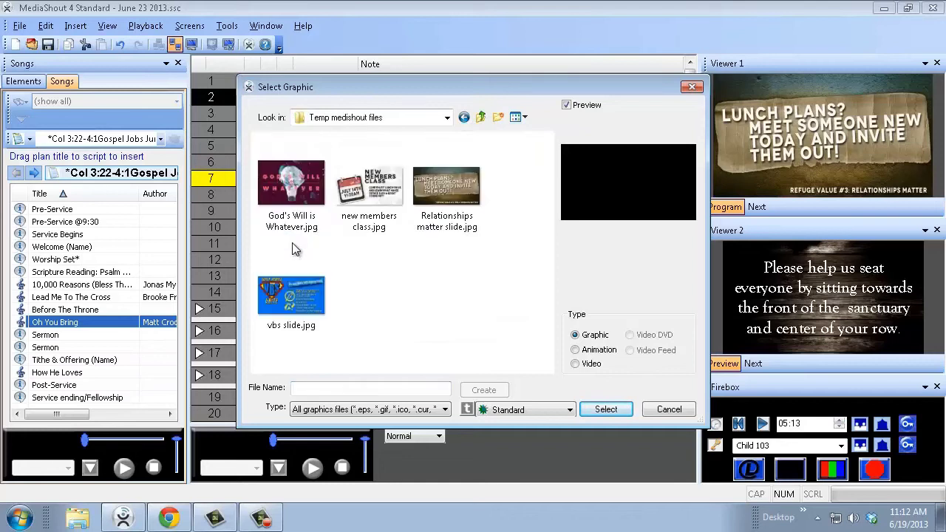
{"action": "left_click", "coordinate": [300, 297]}
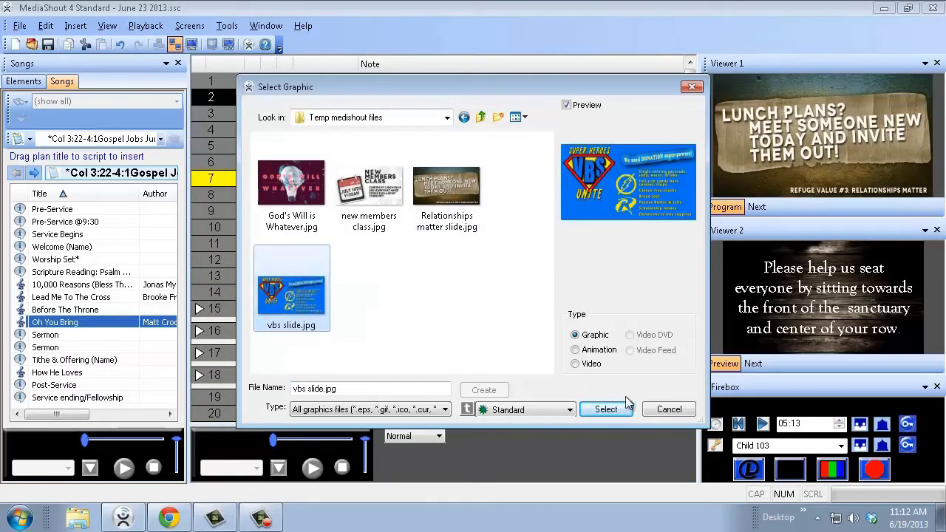
{"action": "left_click", "coordinate": [606, 409]}
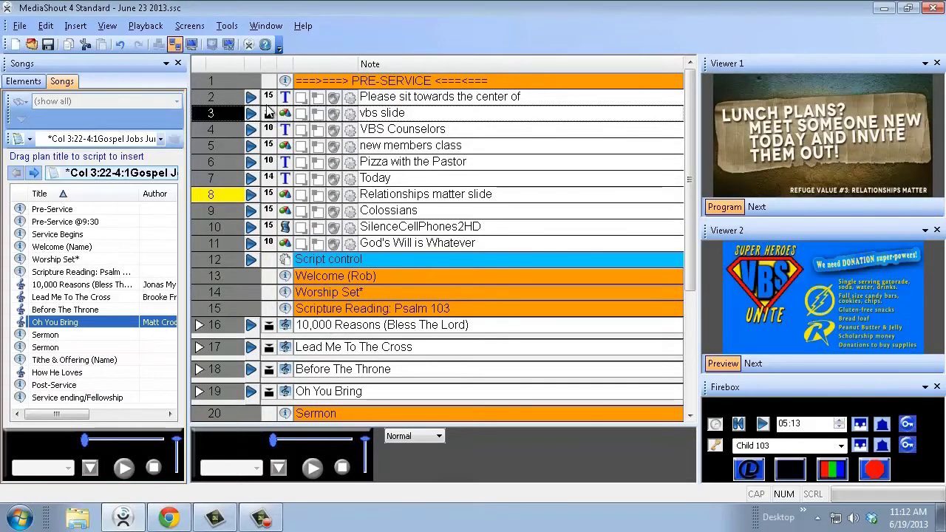
Step: Give the vbs slide cue a timed 12-second advance, then play it live
{"action": "double_click", "coordinate": [270, 116]}
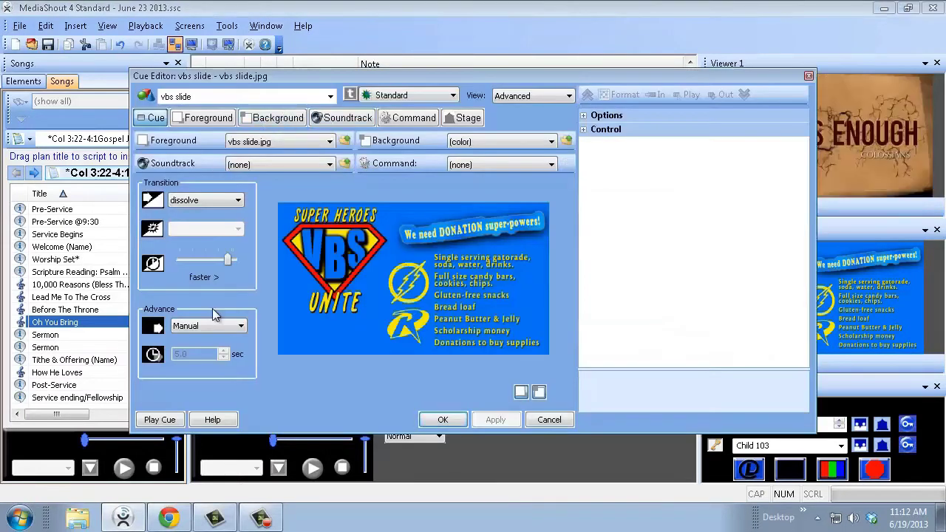
{"action": "left_click", "coordinate": [216, 328]}
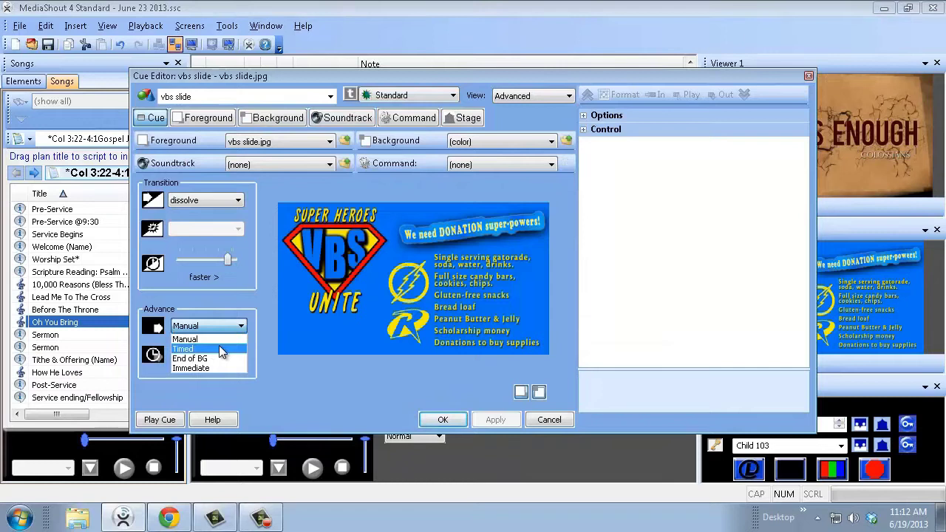
{"action": "left_click", "coordinate": [185, 349]}
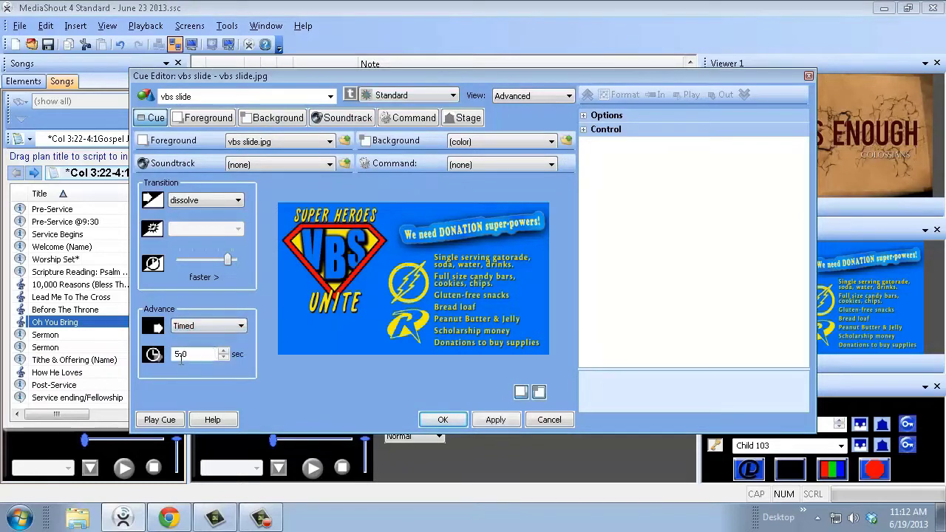
{"action": "left_click", "coordinate": [180, 355]}
{"action": "key", "text": "BackSpace"}
{"action": "type", "text": "1"}
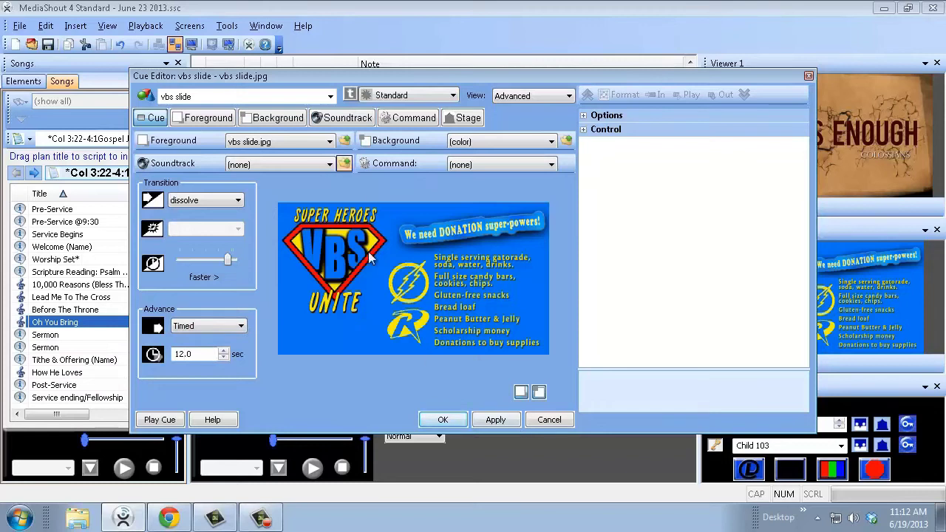
{"action": "type", "text": "2"}
{"action": "left_click", "coordinate": [499, 422]}
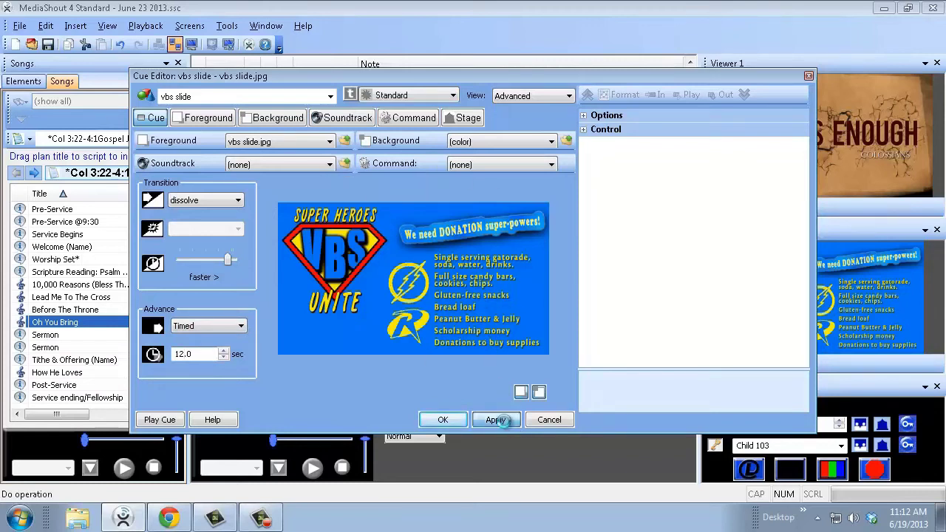
{"action": "left_click", "coordinate": [448, 420]}
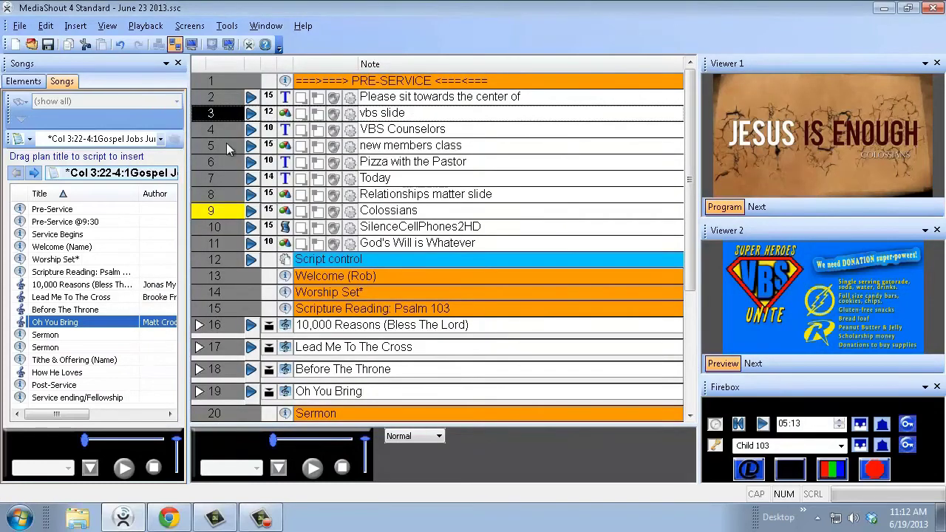
{"action": "left_click", "coordinate": [251, 113]}
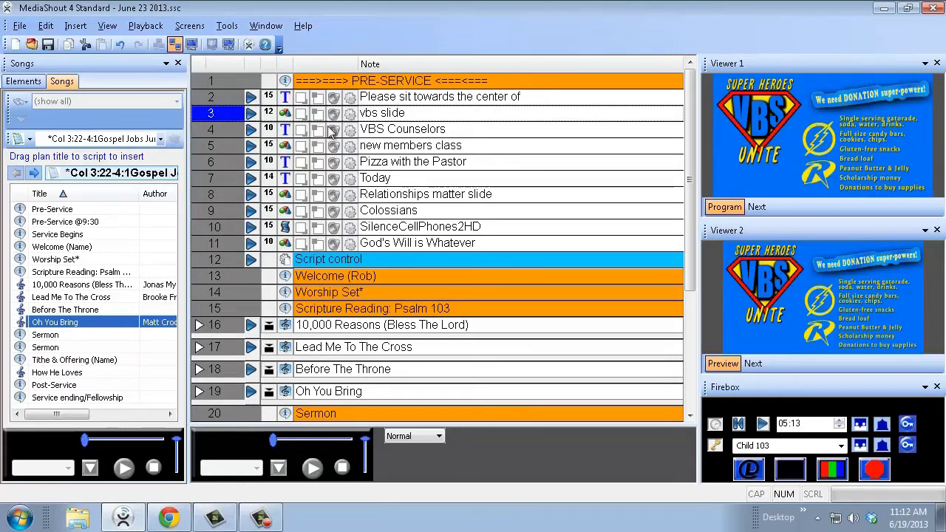
{"action": "double_click", "coordinate": [272, 113]}
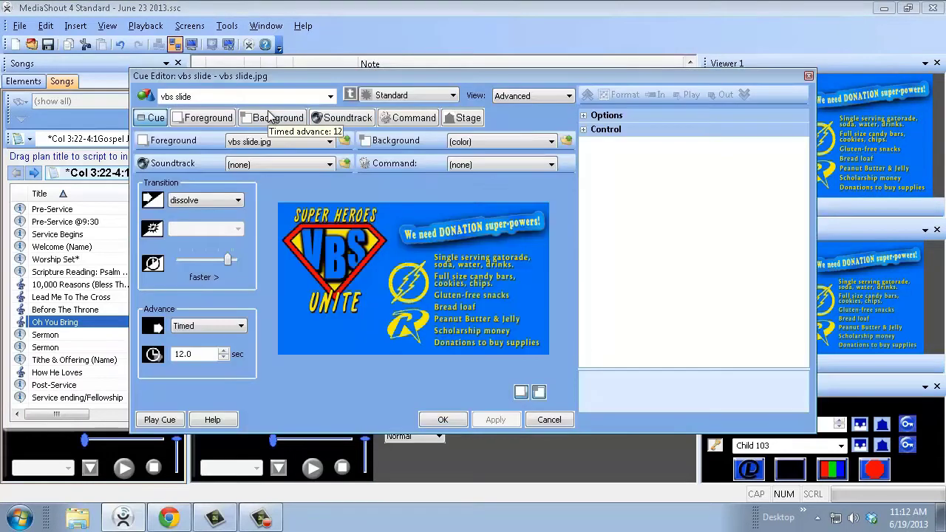
{"action": "left_click", "coordinate": [211, 120]}
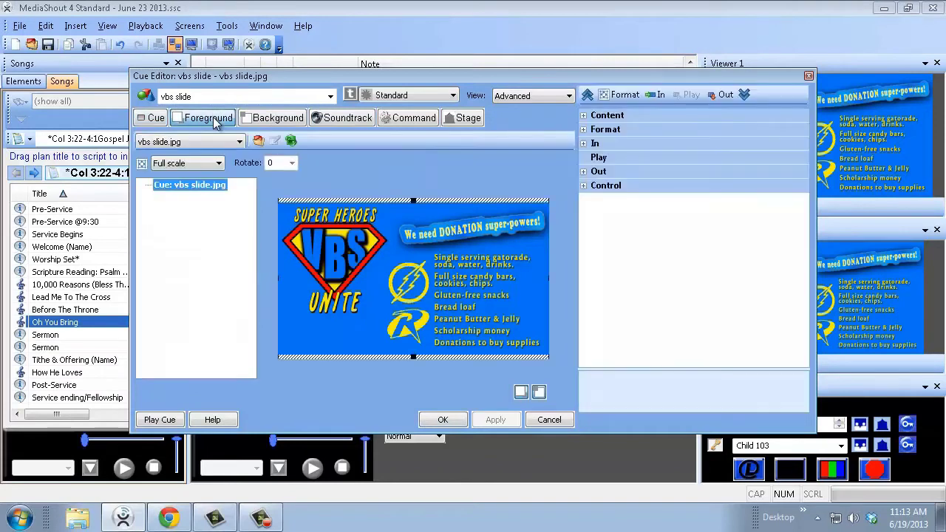
{"action": "left_click", "coordinate": [220, 163]}
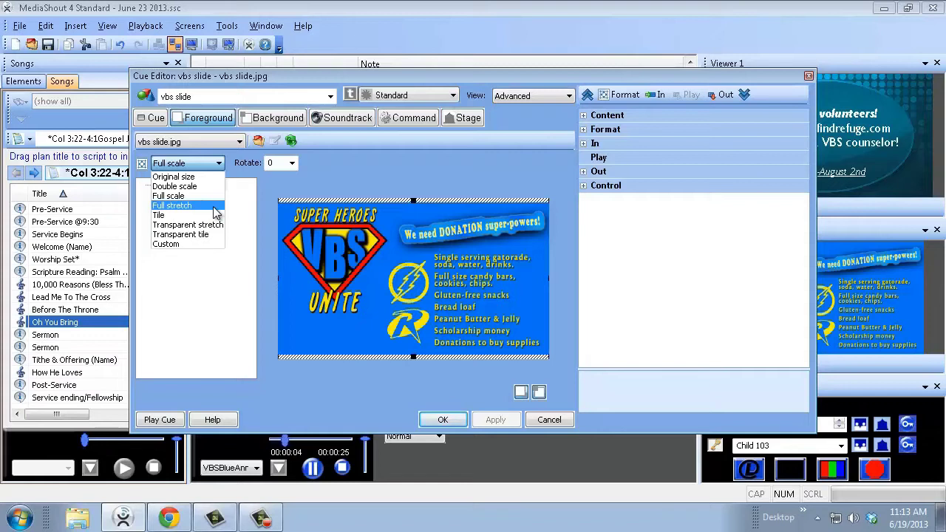
{"action": "left_click", "coordinate": [178, 206]}
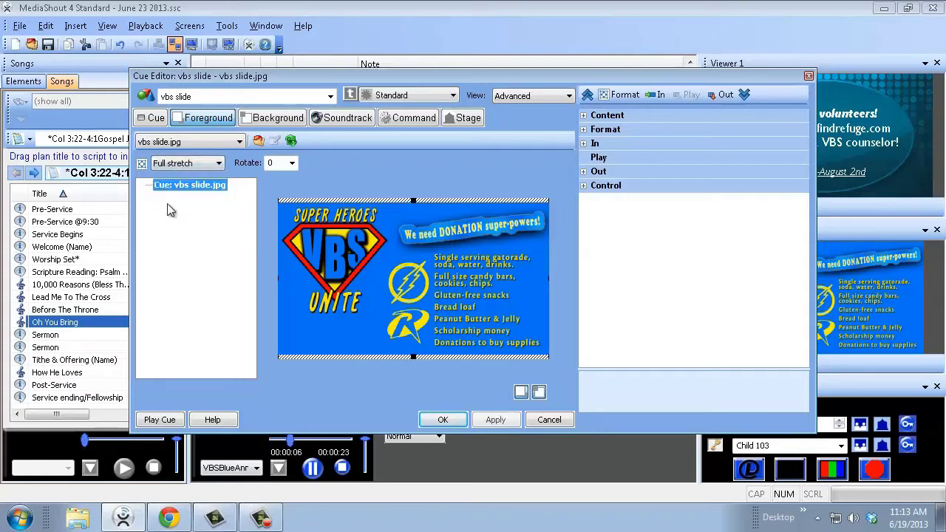
{"action": "left_click", "coordinate": [213, 165]}
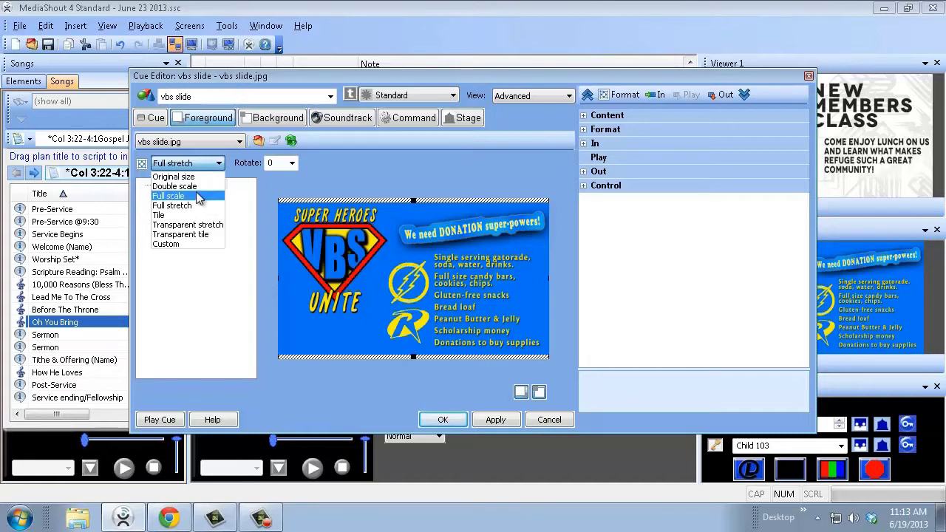
{"action": "left_click", "coordinate": [199, 197]}
{"action": "left_click", "coordinate": [561, 422]}
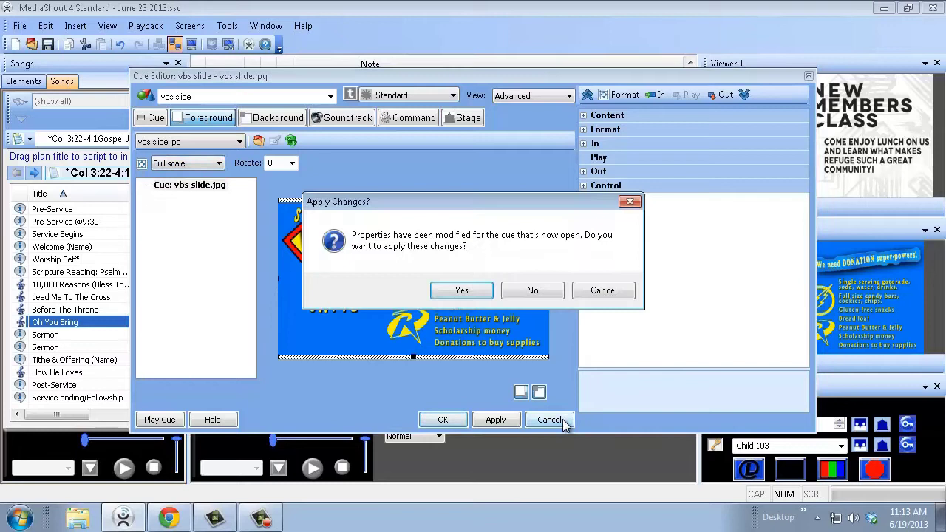
{"action": "left_click", "coordinate": [520, 290]}
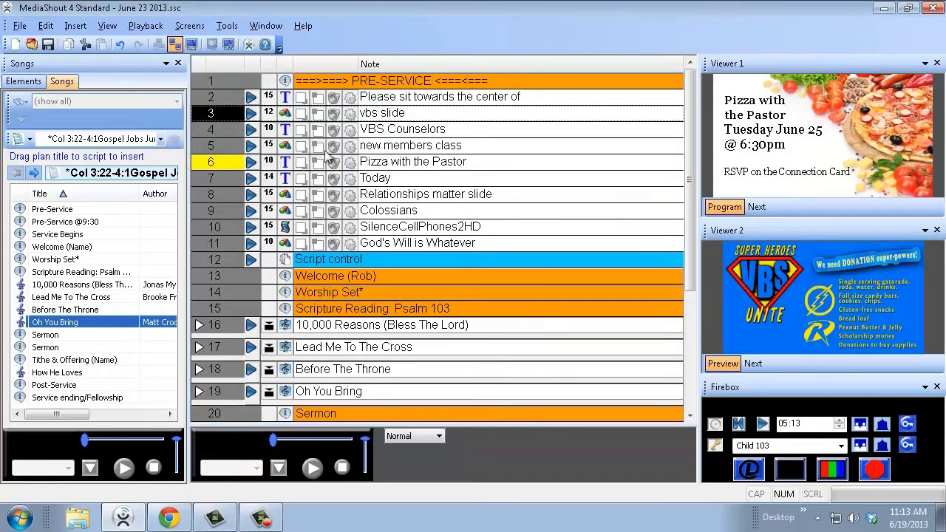
Step: Insert the Fathers-Day-Special-Springs-Church video file right after the Psalm 103 scripture reading
{"action": "left_click", "coordinate": [426, 312]}
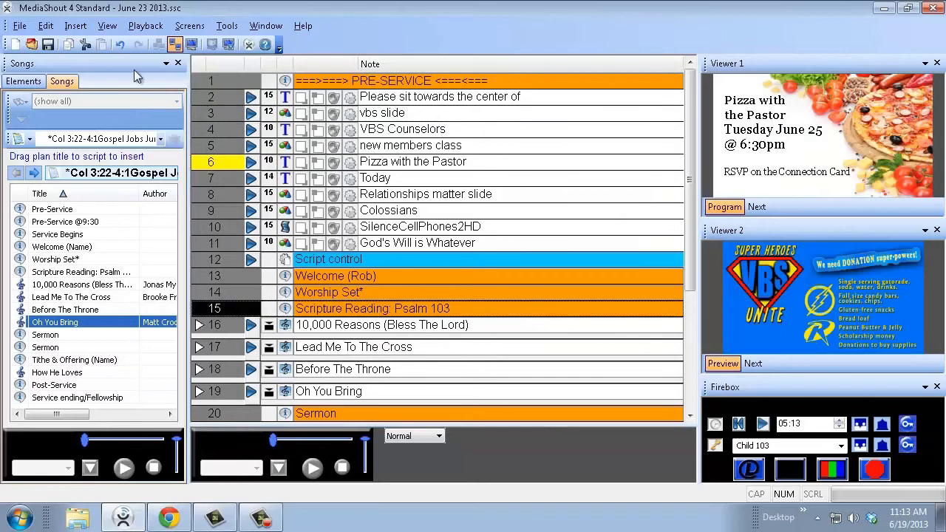
{"action": "left_click", "coordinate": [76, 26]}
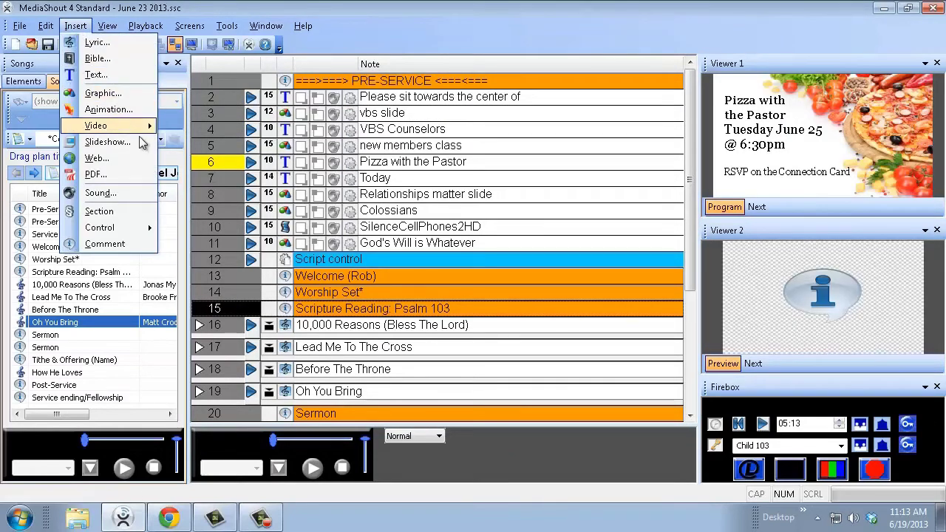
{"action": "mouse_move", "coordinate": [133, 126]}
{"action": "left_click", "coordinate": [224, 127]}
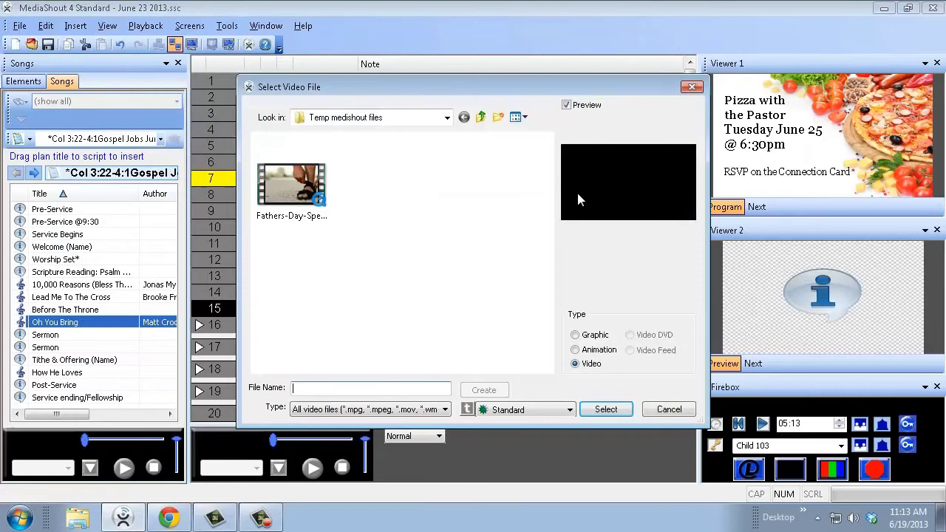
{"action": "left_click", "coordinate": [275, 185]}
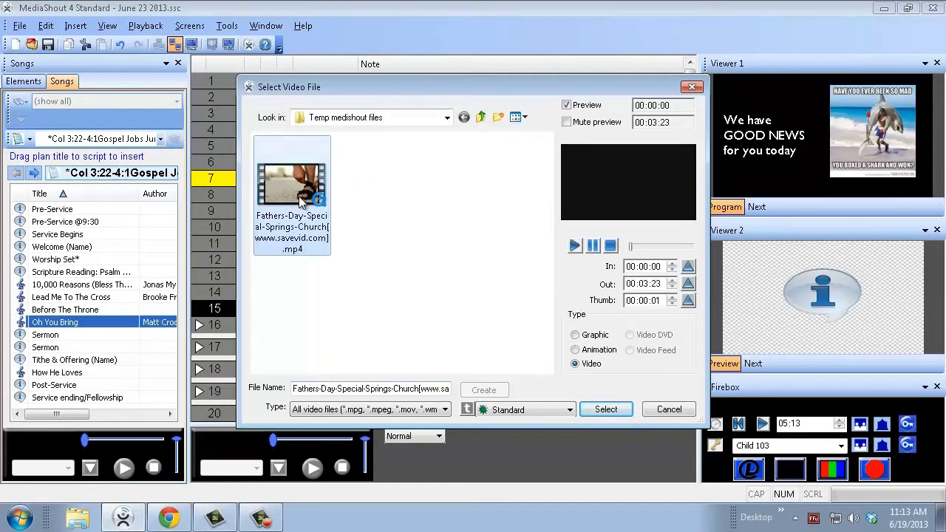
{"action": "left_click", "coordinate": [606, 409]}
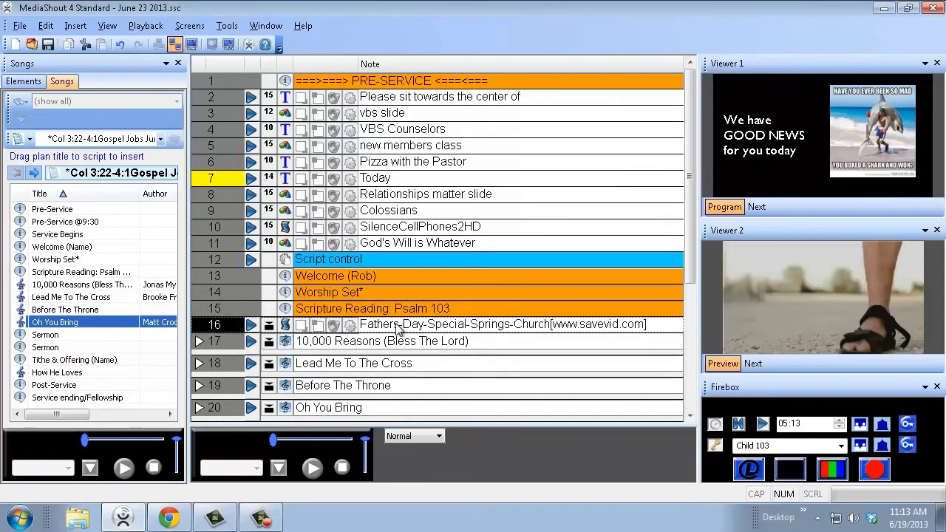
Step: Test-play the Fathers-Day video, then delete its cue from the script
{"action": "left_click", "coordinate": [905, 426]}
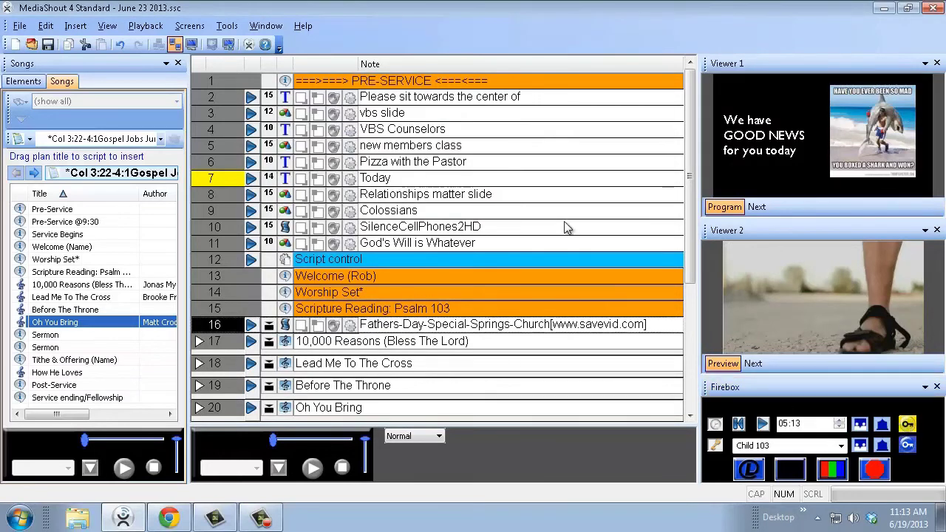
{"action": "left_click", "coordinate": [251, 325]}
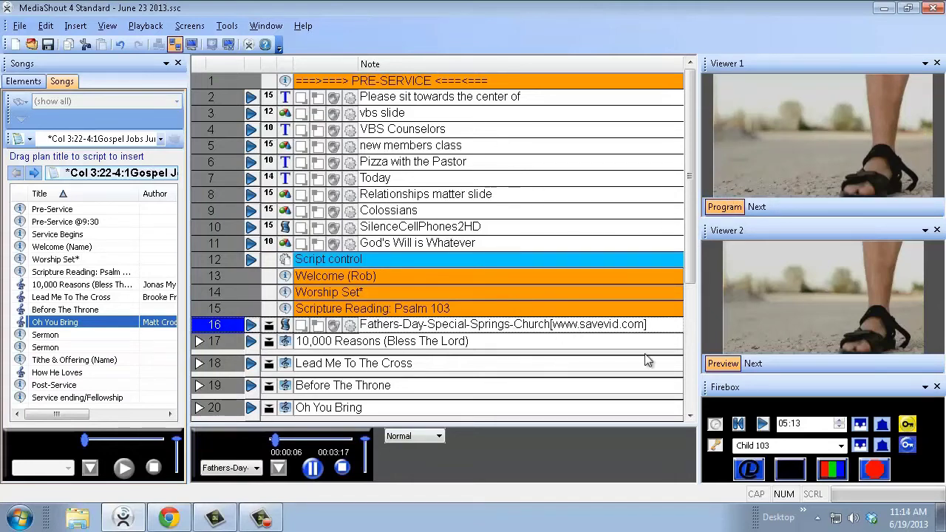
{"action": "left_click", "coordinate": [226, 329]}
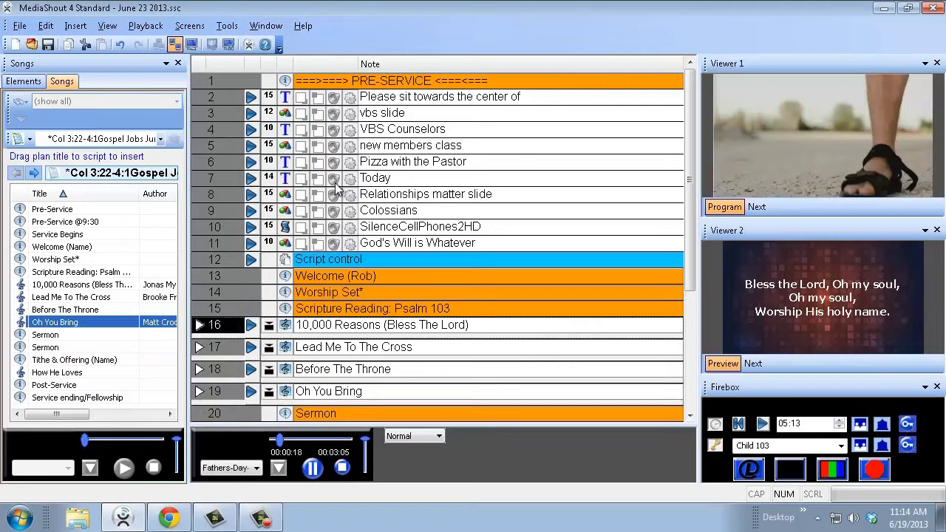
{"action": "left_click", "coordinate": [75, 26]}
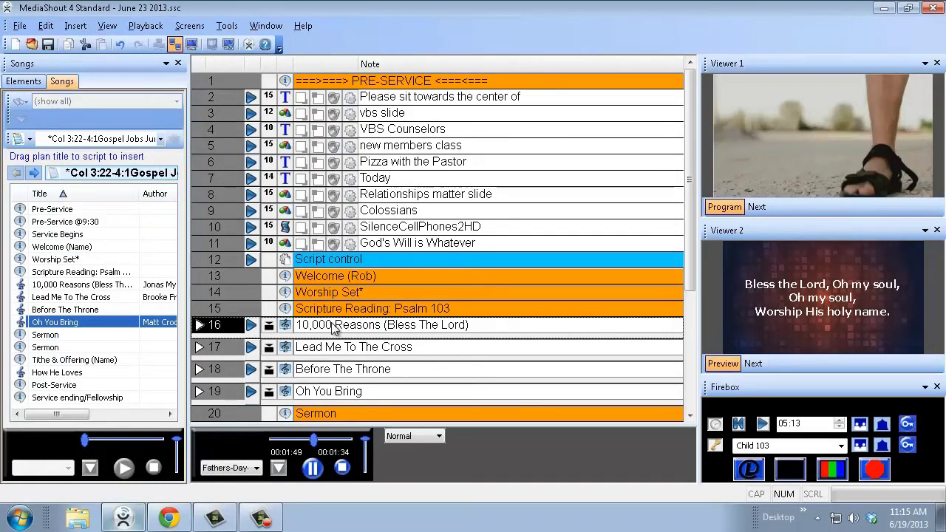
Step: Insert Presentation1.pptx from Temp medishout files as a PowerPoint slideshow cue
{"action": "left_click", "coordinate": [77, 26]}
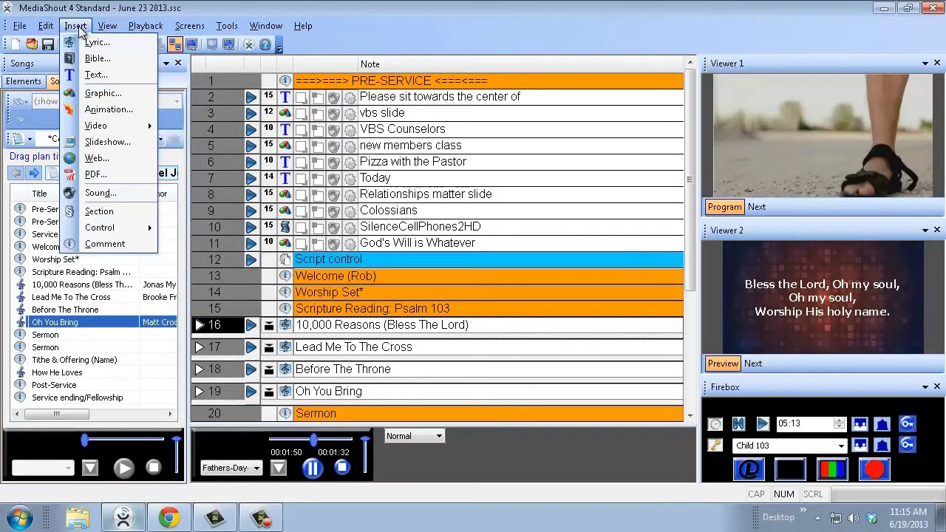
{"action": "left_click", "coordinate": [127, 142]}
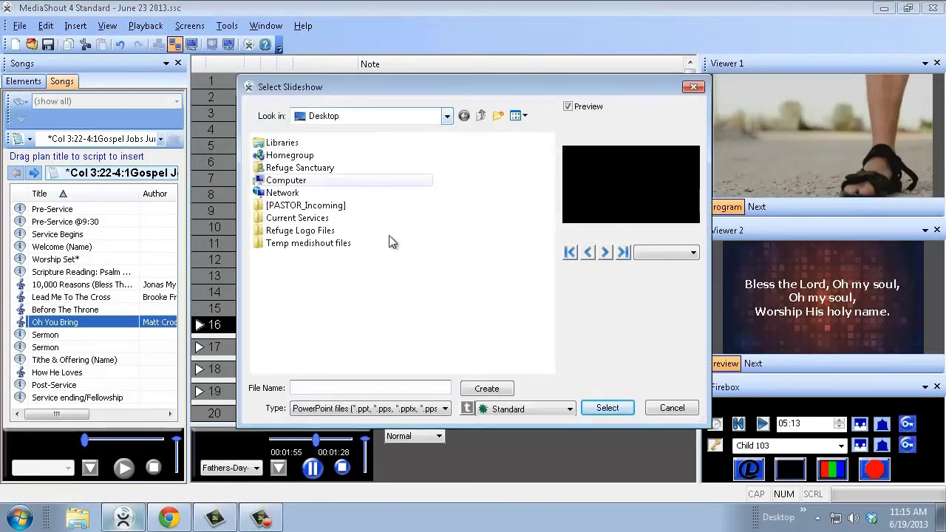
{"action": "double_click", "coordinate": [293, 245]}
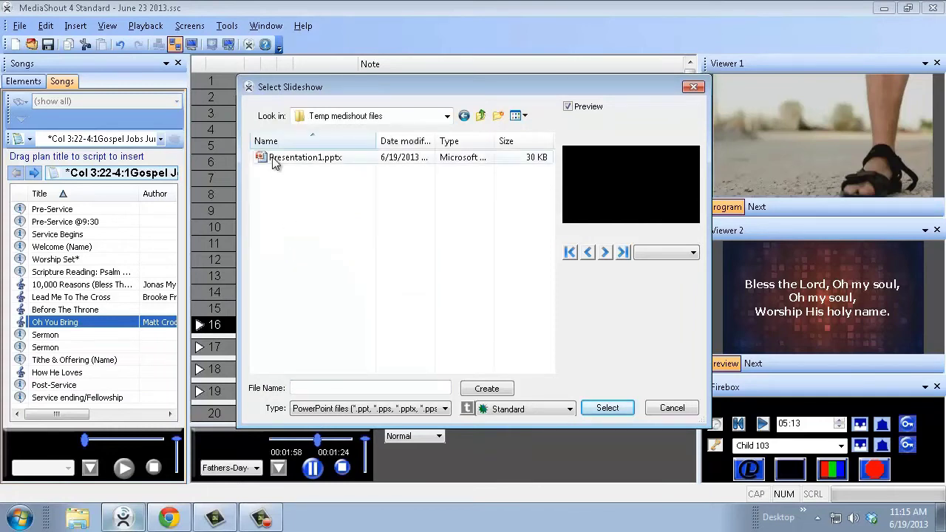
{"action": "left_click", "coordinate": [278, 159]}
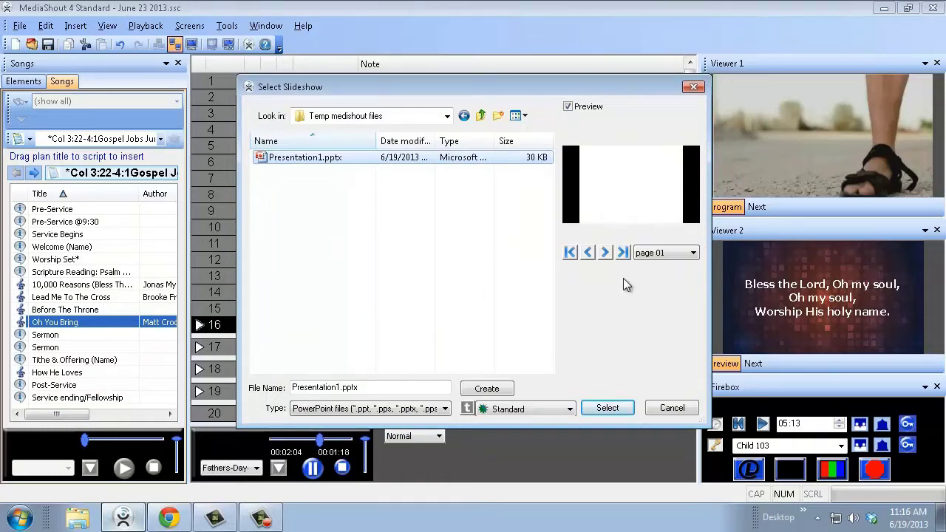
{"action": "left_click", "coordinate": [607, 408]}
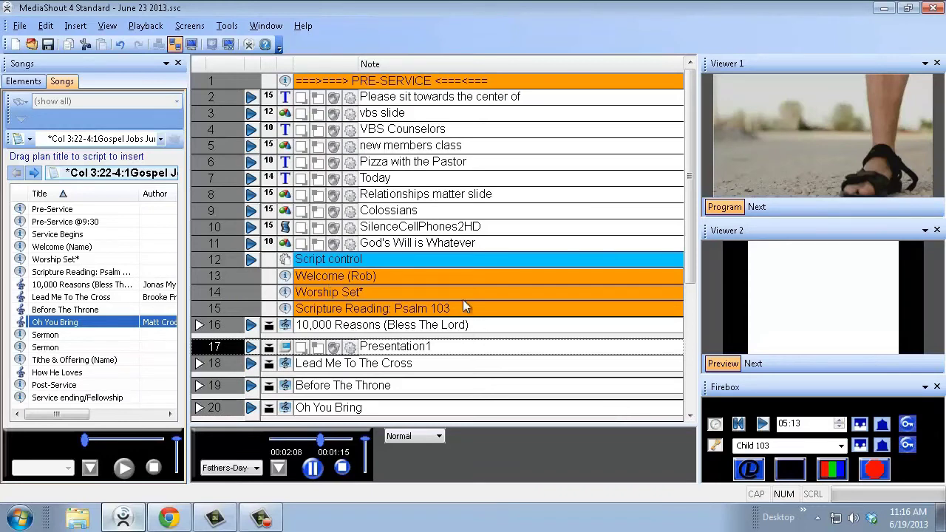
Step: Send the Presentation1 slideshow to the live output, then delete its cue
{"action": "left_click", "coordinate": [252, 352]}
{"action": "left_click", "coordinate": [252, 349]}
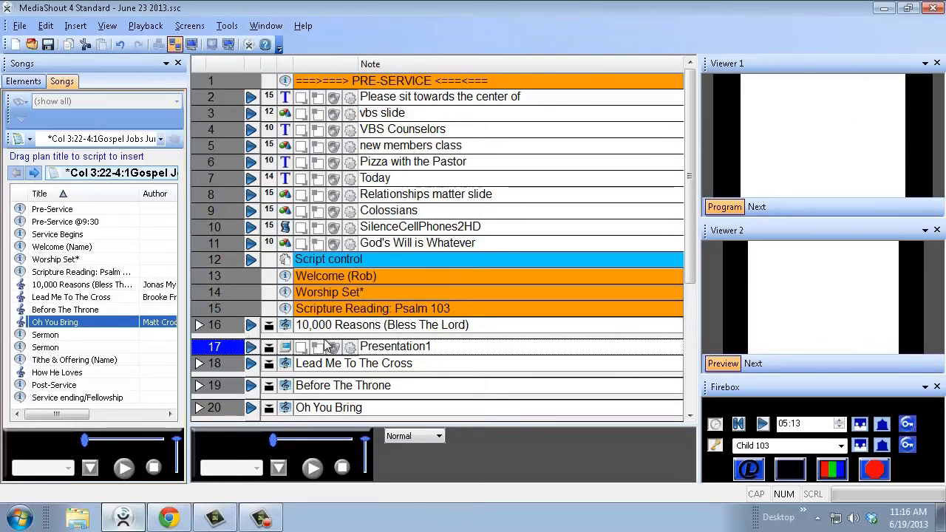
{"action": "scroll", "coordinate": [299, 341], "scroll_direction": "down", "scroll_amount": 4}
{"action": "scroll", "coordinate": [299, 311], "scroll_direction": "up", "scroll_amount": 2}
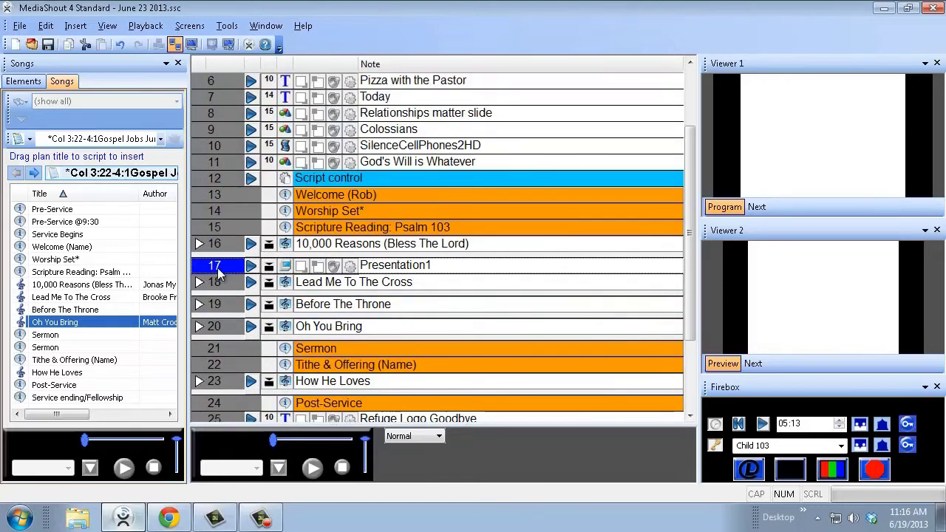
{"action": "key", "text": "Delete"}
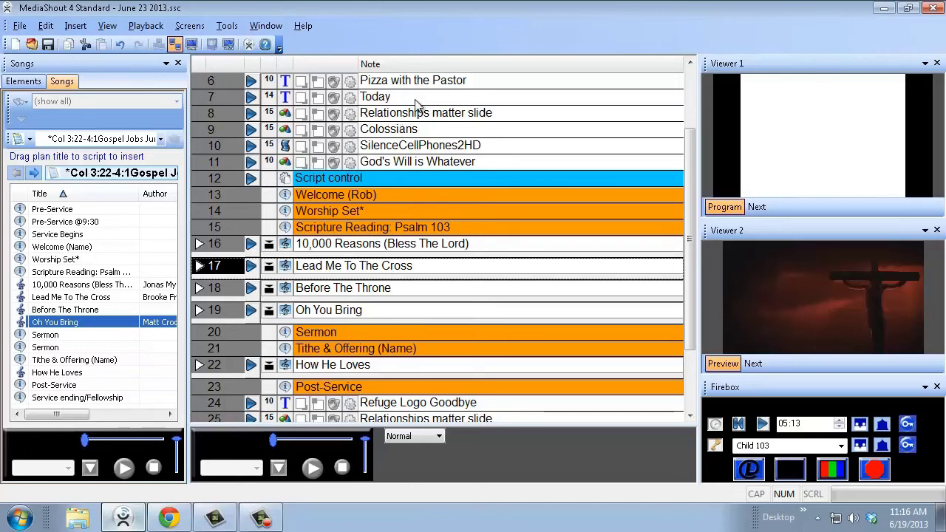
{"action": "scroll", "coordinate": [516, 213], "scroll_direction": "up", "scroll_amount": 2}
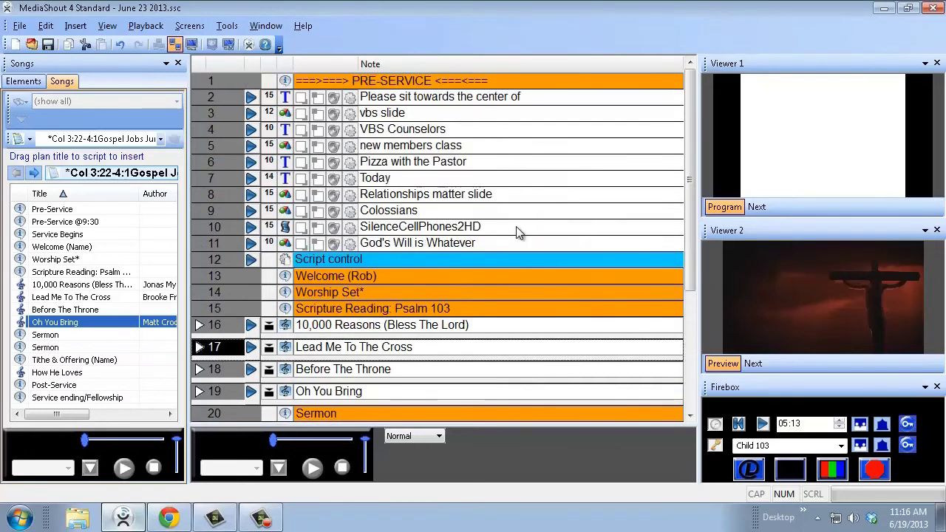
{"action": "scroll", "coordinate": [505, 225], "scroll_direction": "down", "scroll_amount": 4}
{"action": "scroll", "coordinate": [504, 251], "scroll_direction": "up", "scroll_amount": 4}
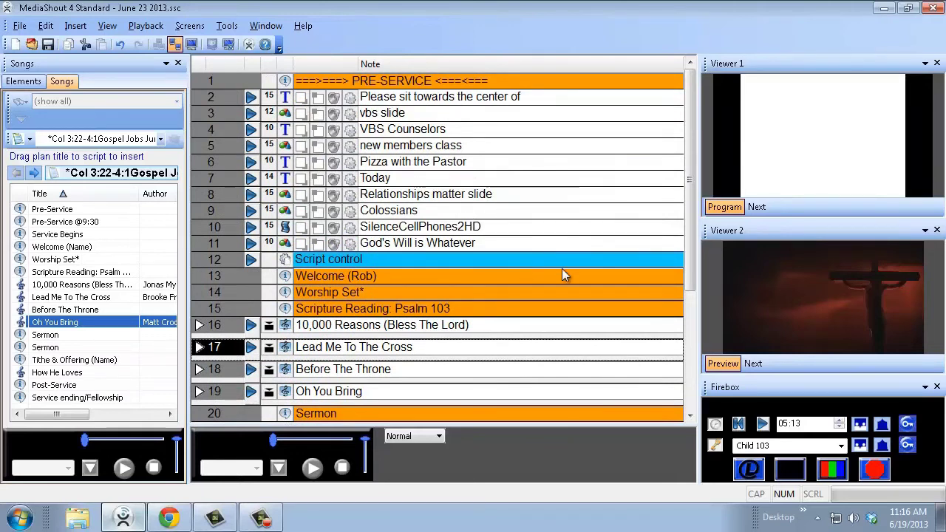
{"action": "left_click", "coordinate": [90, 28]}
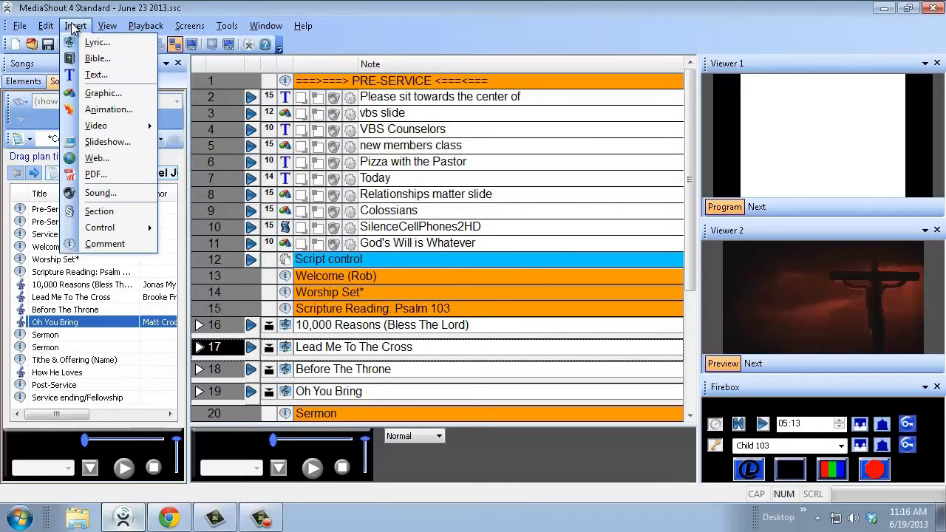
{"action": "left_click", "coordinate": [108, 141]}
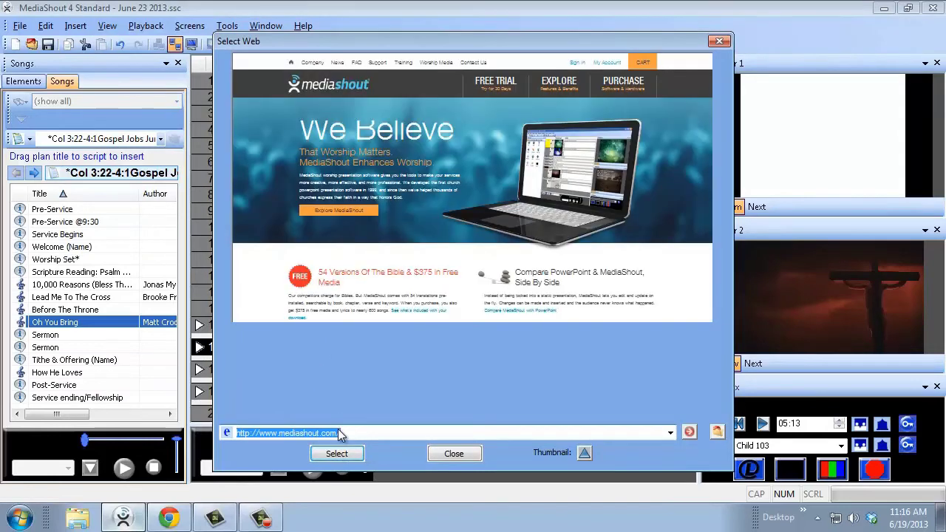
{"action": "type", "text": "htt"}
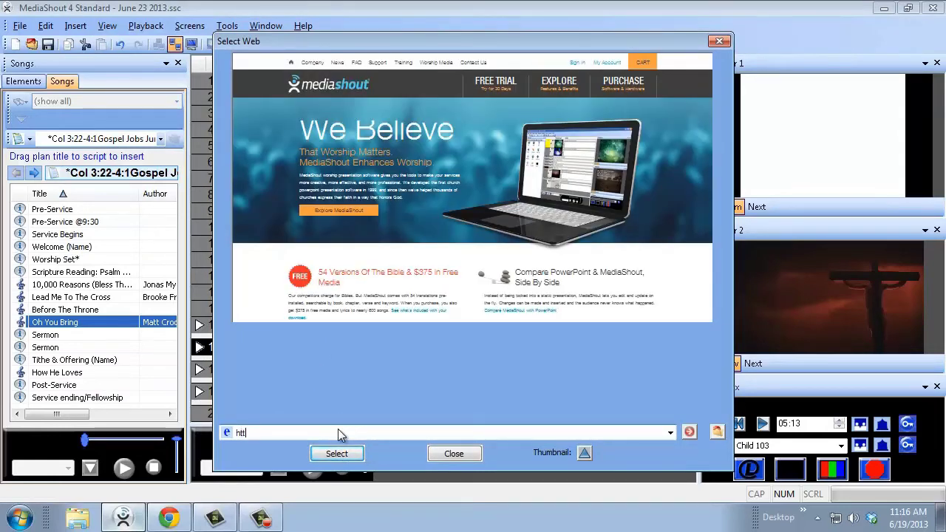
{"action": "type", "text": "p://www.face"}
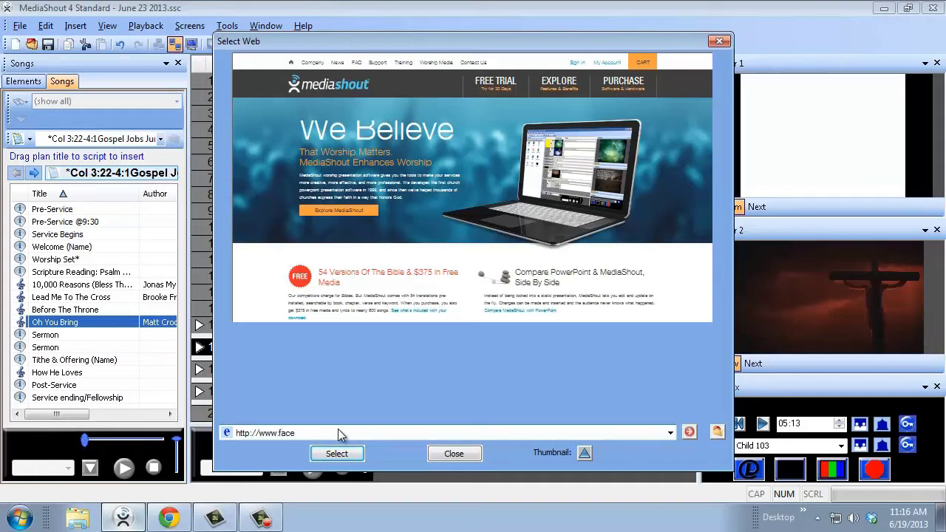
{"action": "type", "text": "book.com"}
{"action": "left_click", "coordinate": [337, 454]}
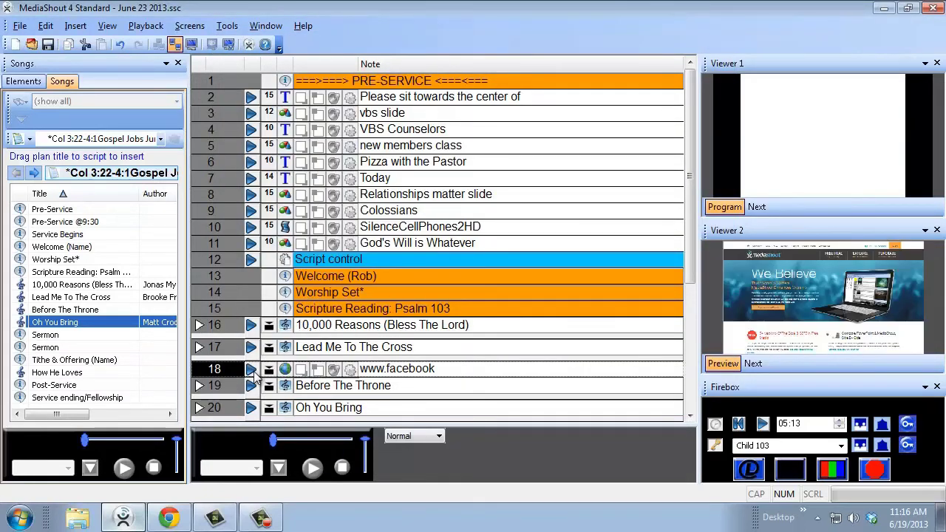
{"action": "left_click", "coordinate": [251, 370]}
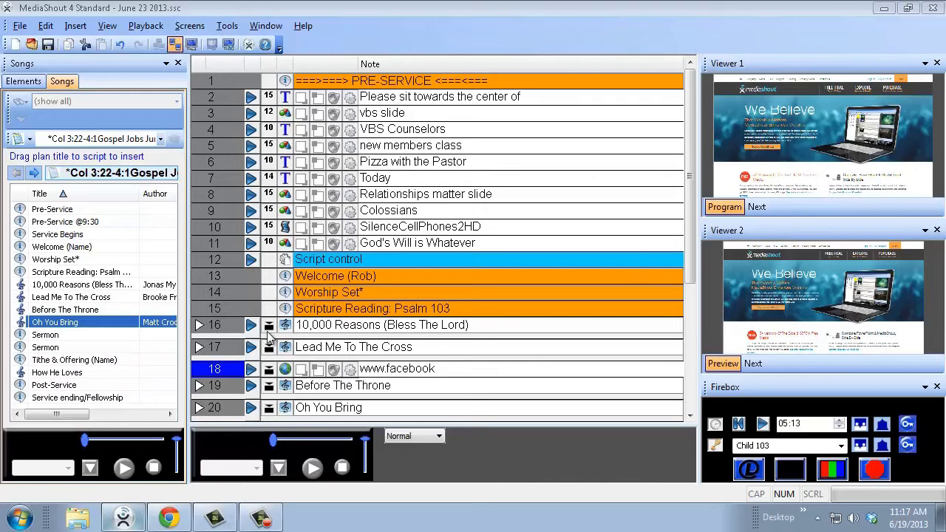
{"action": "double_click", "coordinate": [268, 372]}
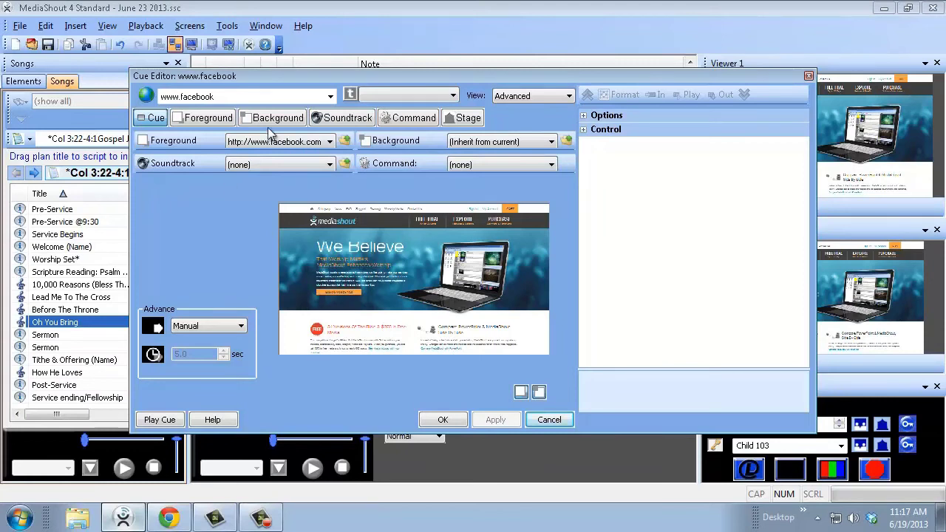
{"action": "left_click", "coordinate": [550, 420]}
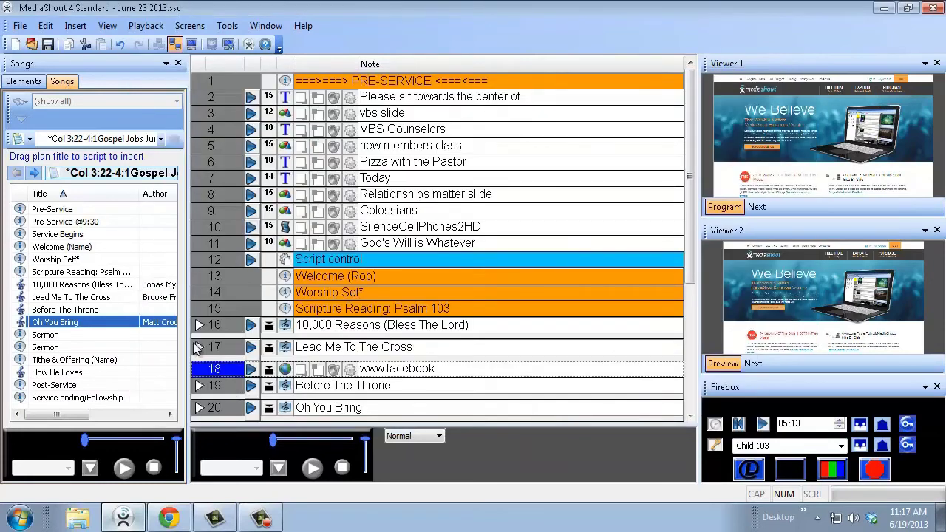
{"action": "key", "text": "Delete"}
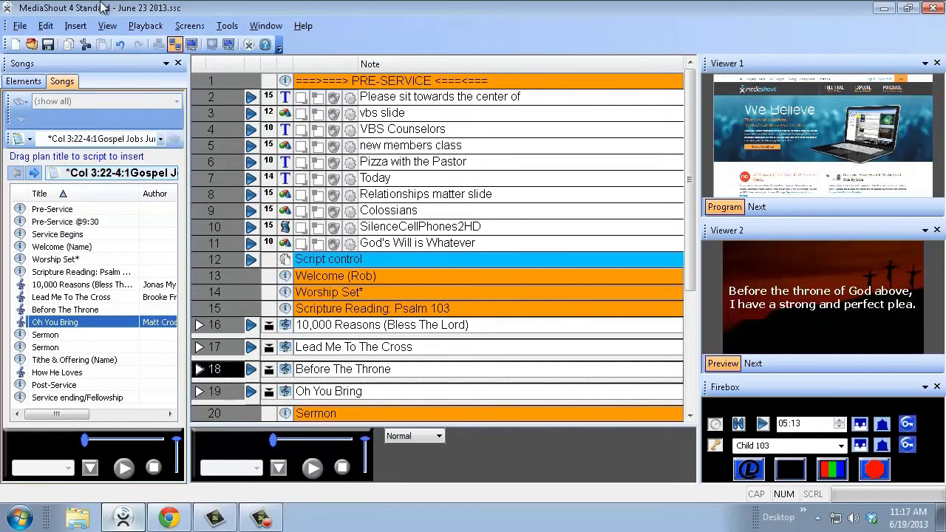
{"action": "left_click", "coordinate": [76, 26]}
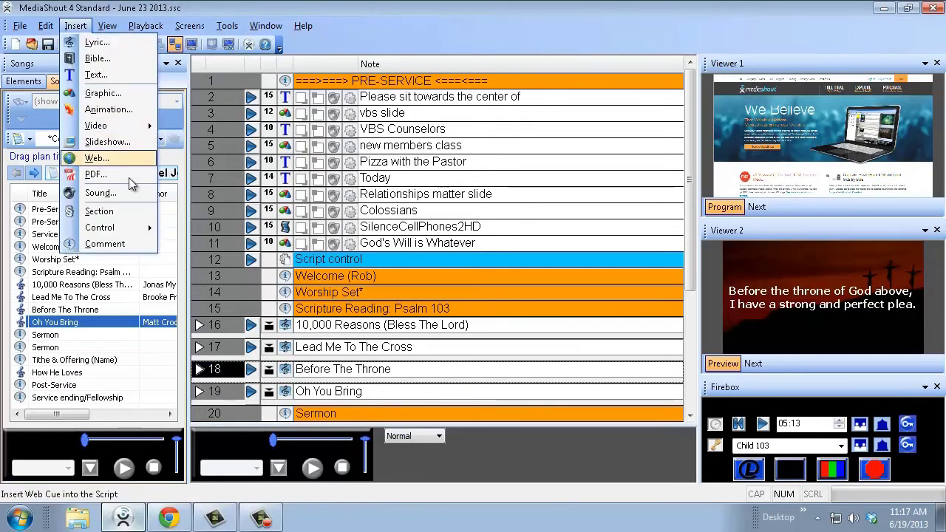
{"action": "left_click", "coordinate": [107, 159]}
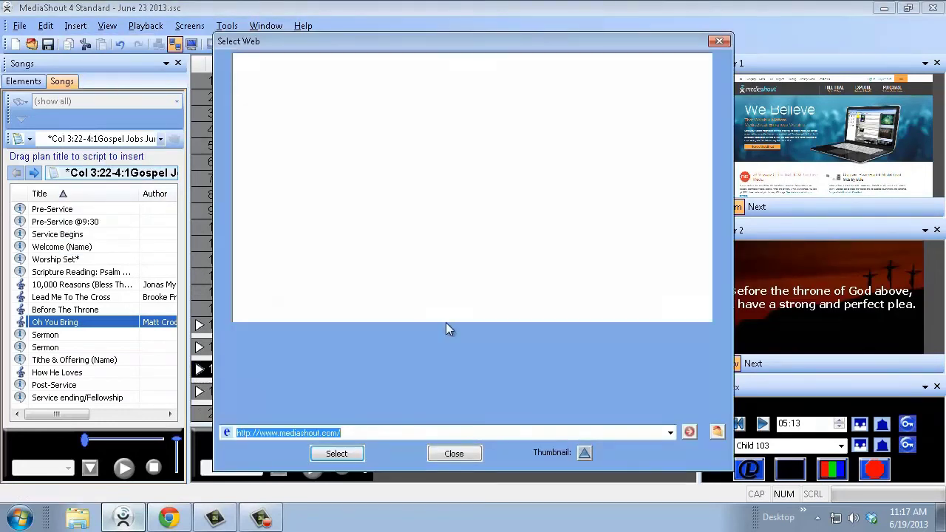
{"action": "type", "text": "youtube"}
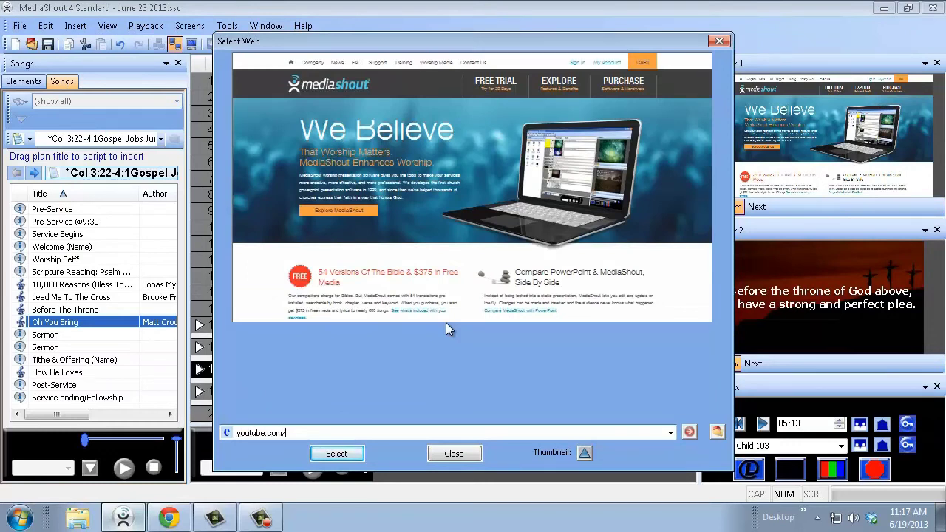
Step: In Chrome, open YouTube in a new tab and bring up The LEGO Movie official teaser trailer
{"action": "left_click", "coordinate": [168, 518]}
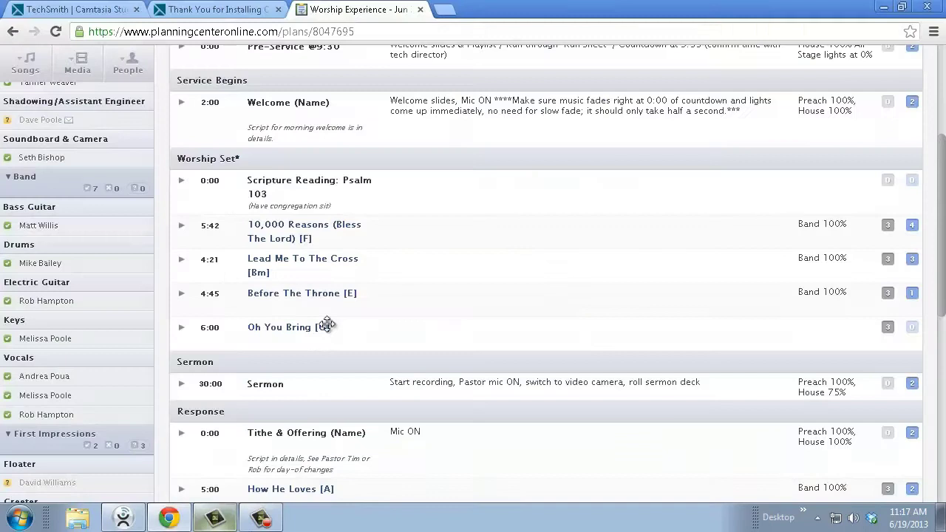
{"action": "left_click", "coordinate": [444, 9]}
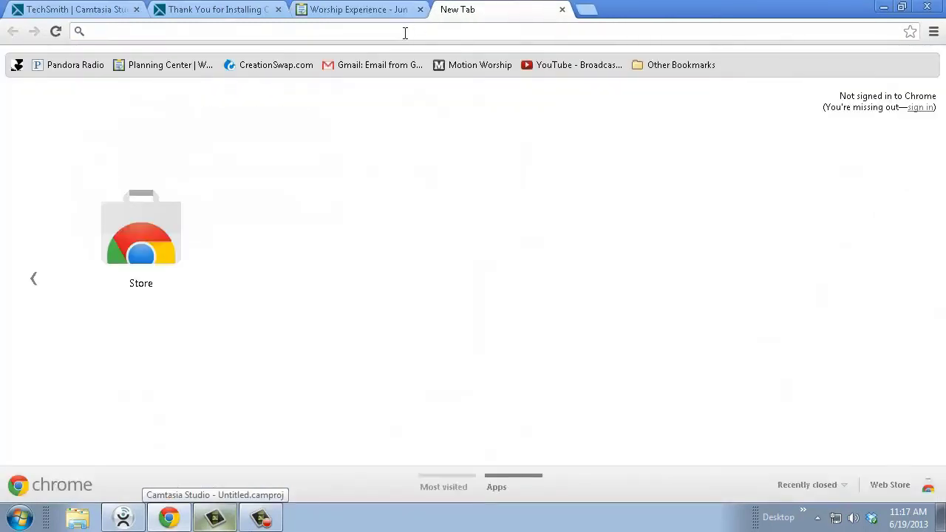
{"action": "type", "text": "youtube.com"}
{"action": "key", "text": "Return"}
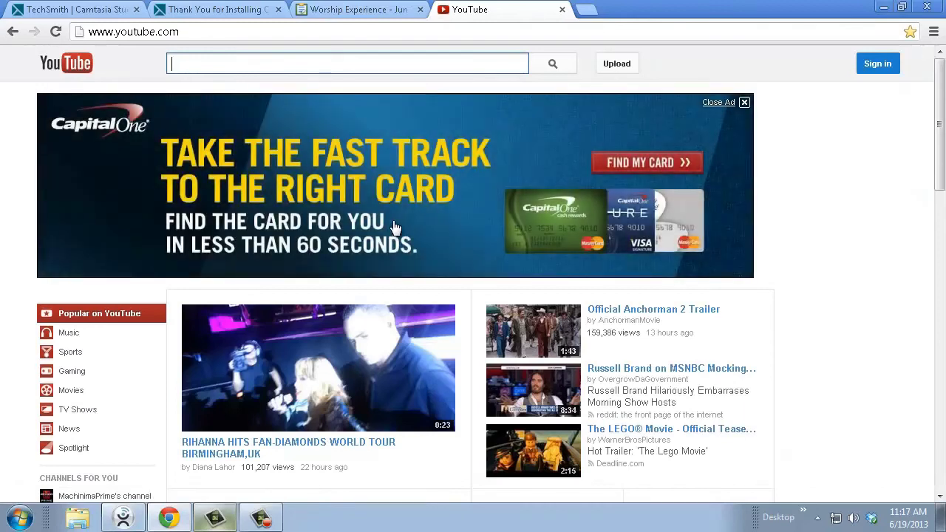
{"action": "scroll", "coordinate": [363, 362], "scroll_direction": "down", "scroll_amount": 2}
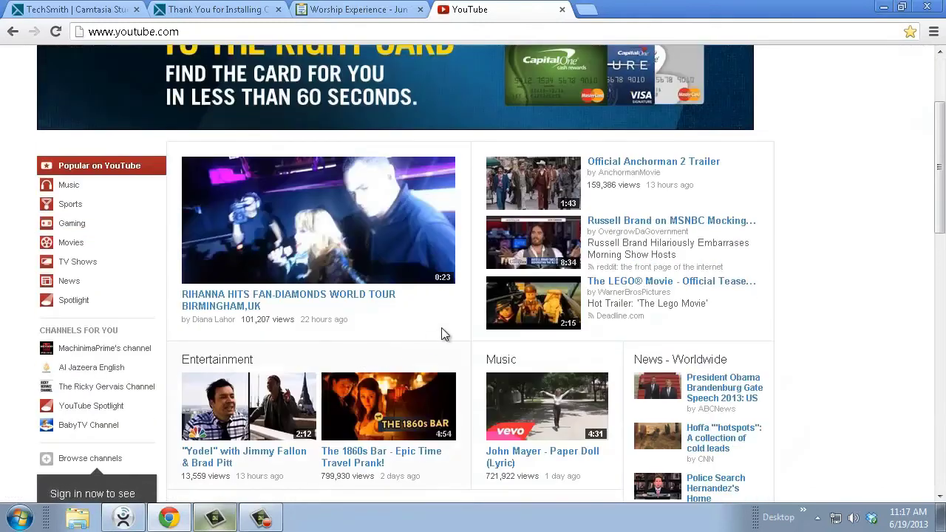
{"action": "left_click", "coordinate": [515, 294]}
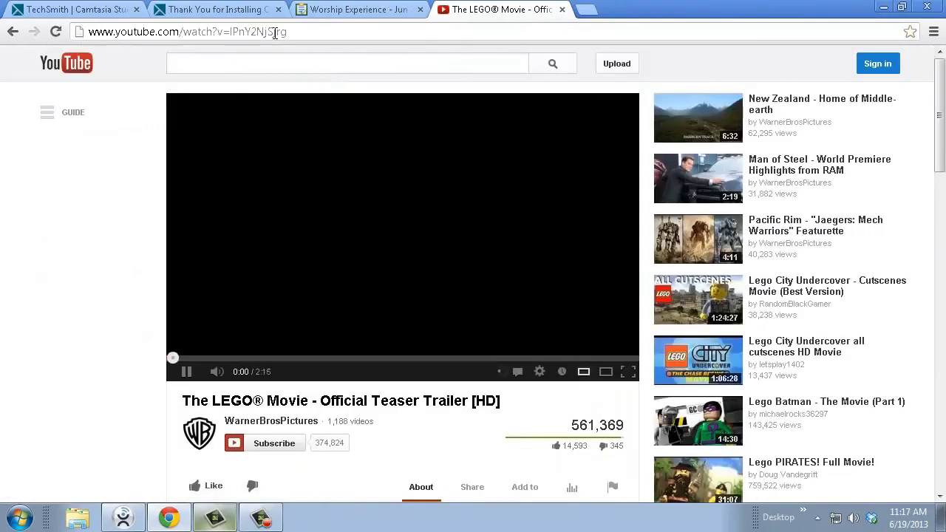
Step: Copy the trailer's web address and go back to the Worship Experience plan page
{"action": "left_click", "coordinate": [275, 32]}
{"action": "key", "text": "ctrl+c"}
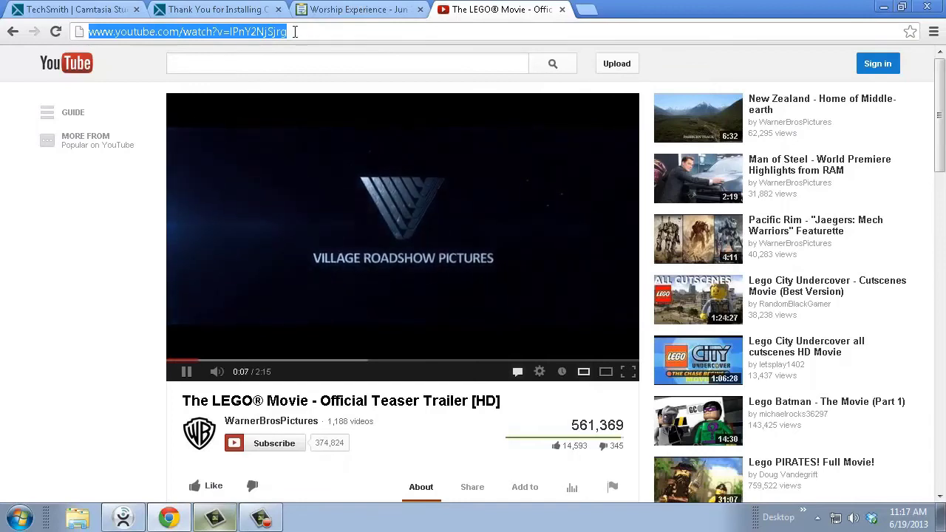
{"action": "left_click", "coordinate": [132, 523]}
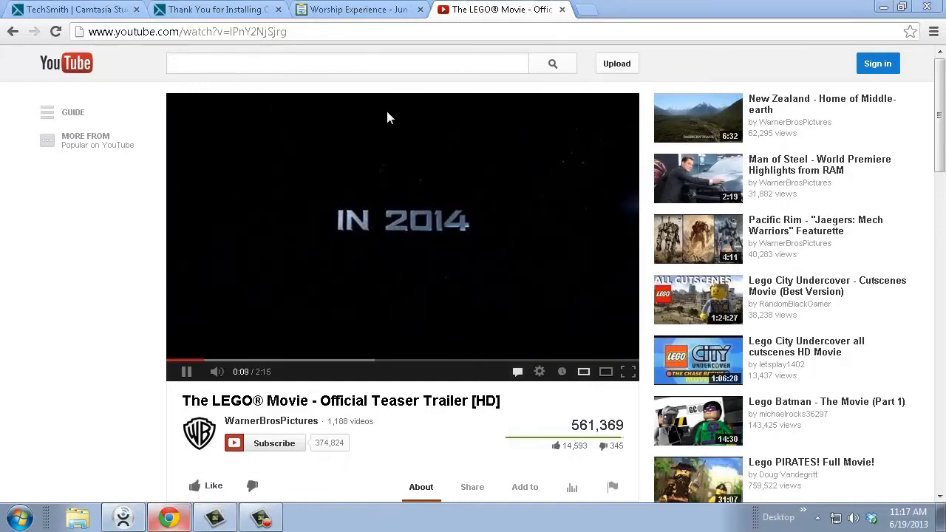
{"action": "left_click", "coordinate": [358, 9]}
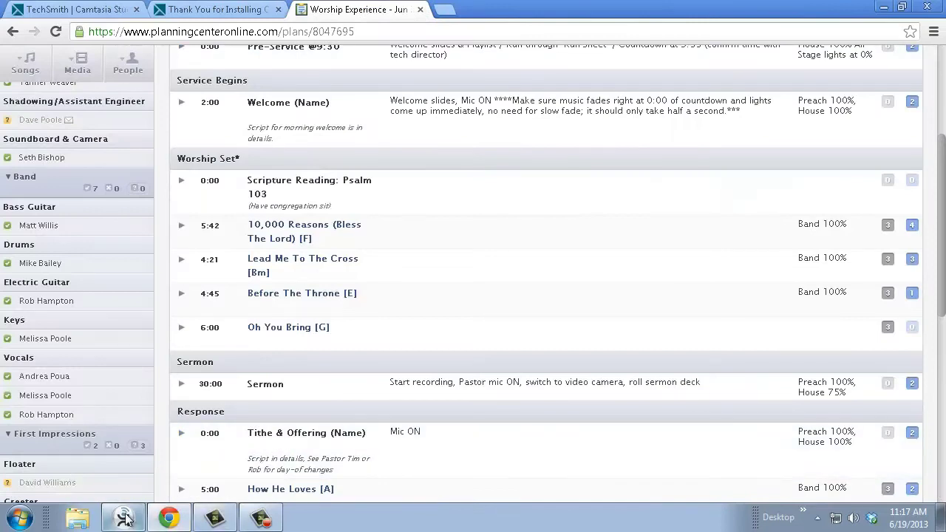
Step: Add the trailer's YouTube link as a web cue, changing watch to watch_popup for the popup player
{"action": "key", "text": "alt+Tab"}
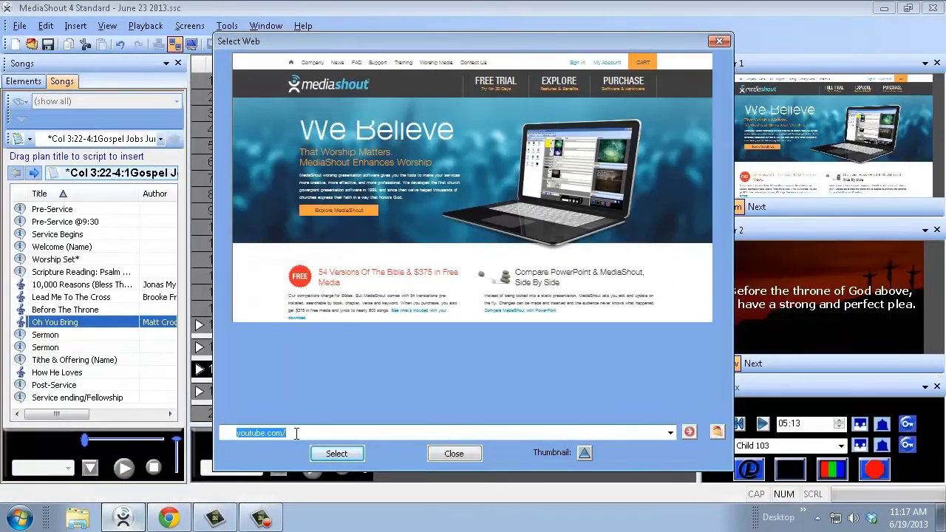
{"action": "key", "text": "ctrl+v"}
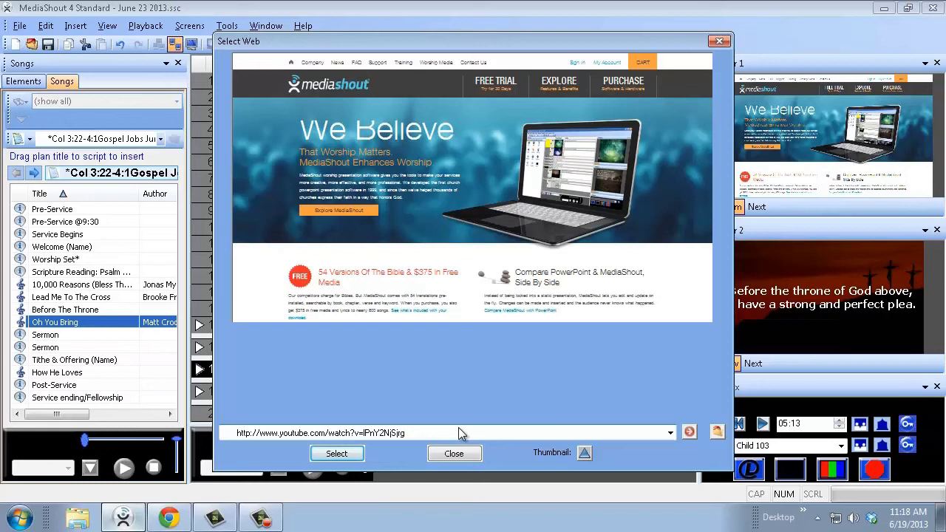
{"action": "type", "text": "_popup"}
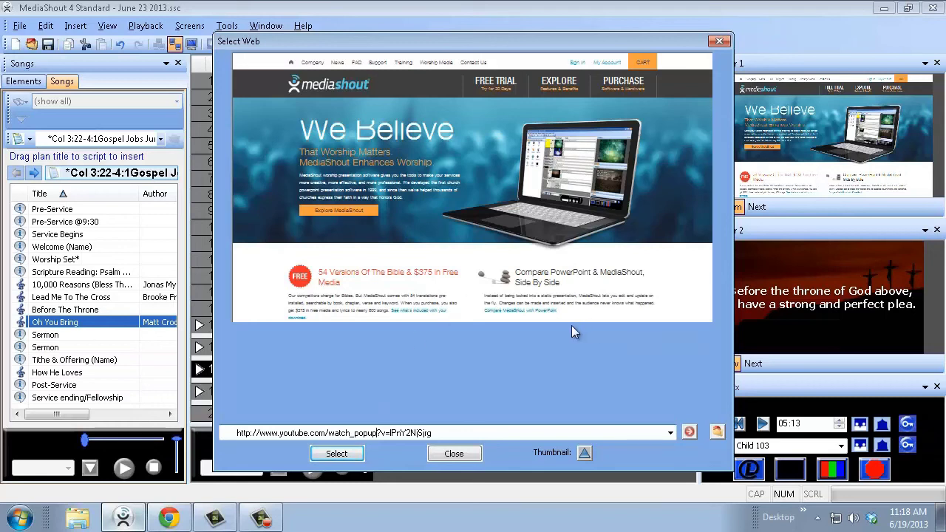
{"action": "left_click", "coordinate": [338, 454]}
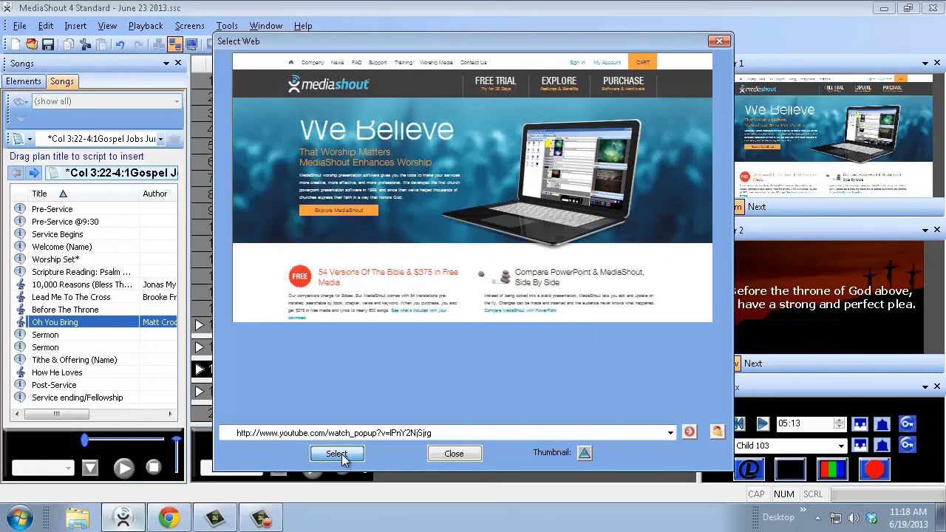